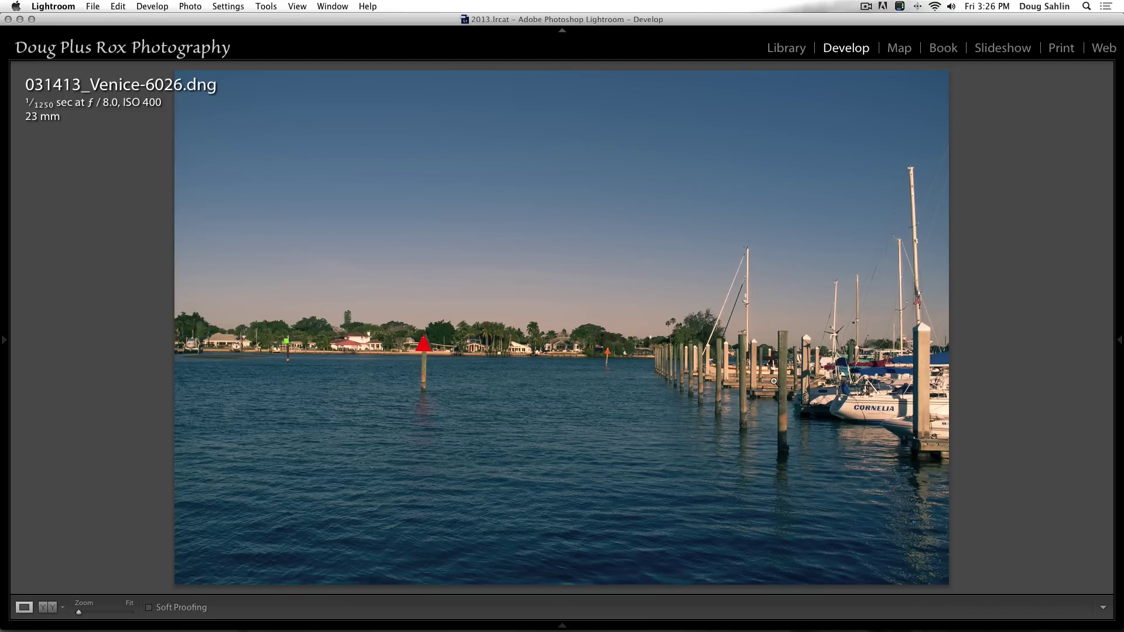
Expand the right panel to show the Histogram and Basic sliders beside the Venice photo.
{"action": "left_click", "coordinate": [1120, 339]}
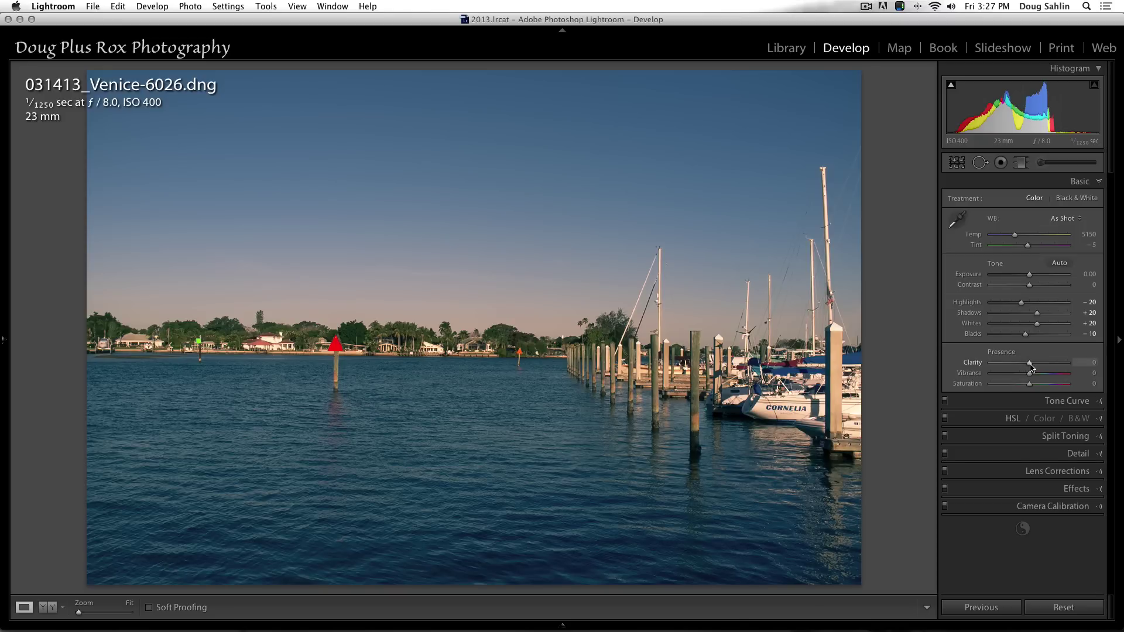
Preview Clarity at +100, then enter an exact Clarity of +42.
{"action": "left_click_drag", "start_coordinate": [1031, 366], "coordinate": [1122, 376]}
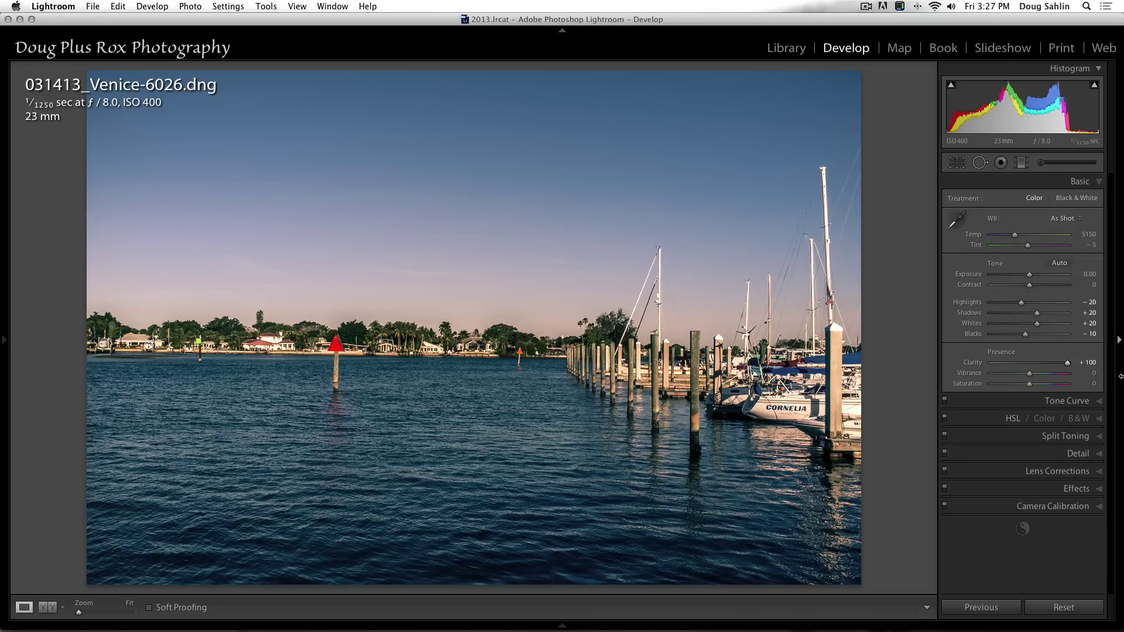
{"action": "left_click", "coordinate": [1090, 363]}
{"action": "type", "text": "42"}
{"action": "key", "text": "Return"}
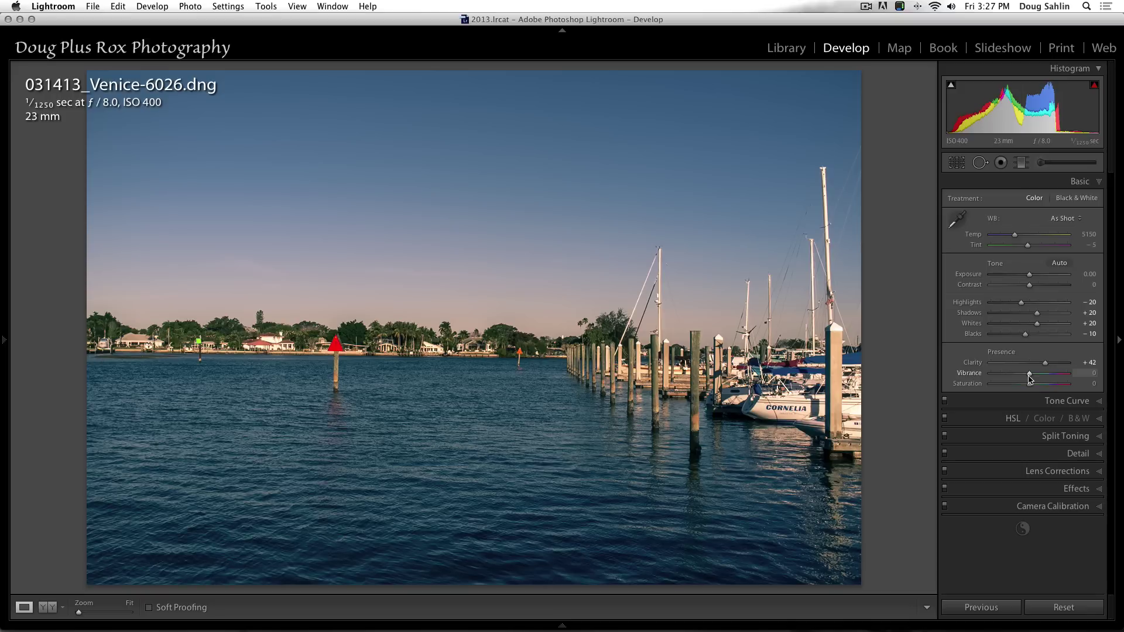
Try Vibrance high, enter 15, reset it to 0, then drag Vibrance to about +14.
{"action": "left_click_drag", "start_coordinate": [1030, 380], "coordinate": [1083, 380]}
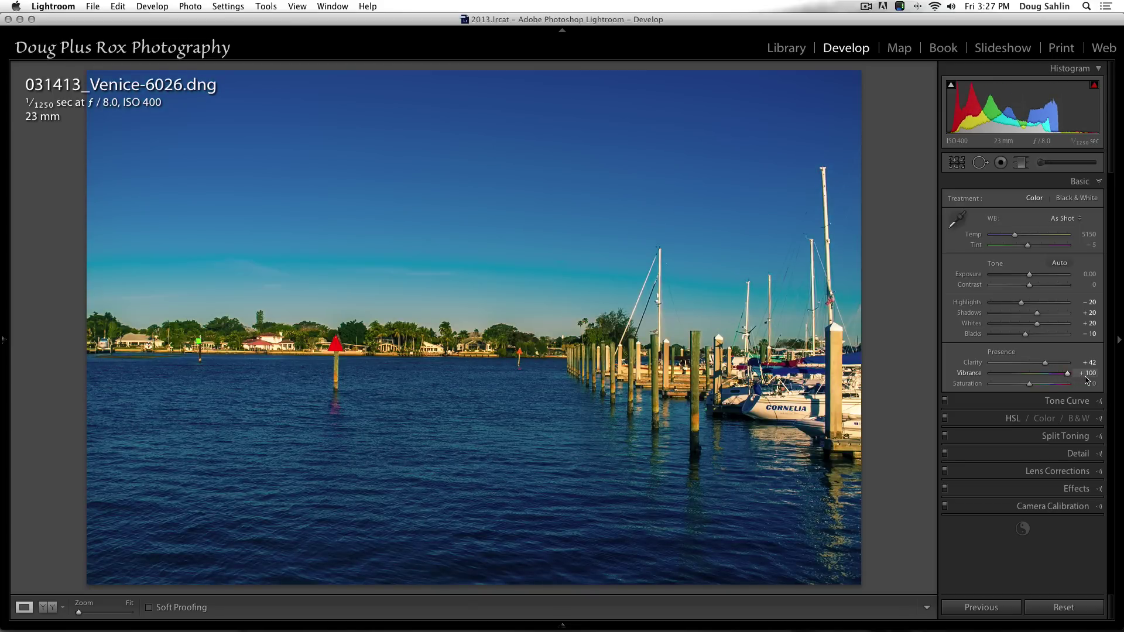
{"action": "left_click_drag", "start_coordinate": [1067, 374], "coordinate": [1042, 379]}
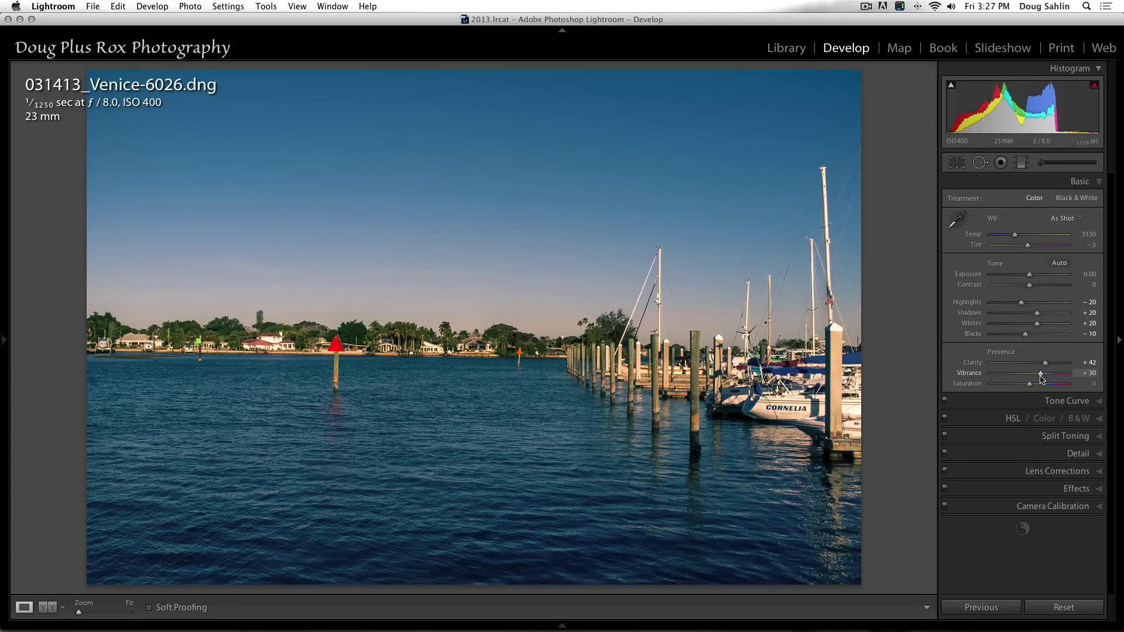
{"action": "left_click", "coordinate": [1093, 376]}
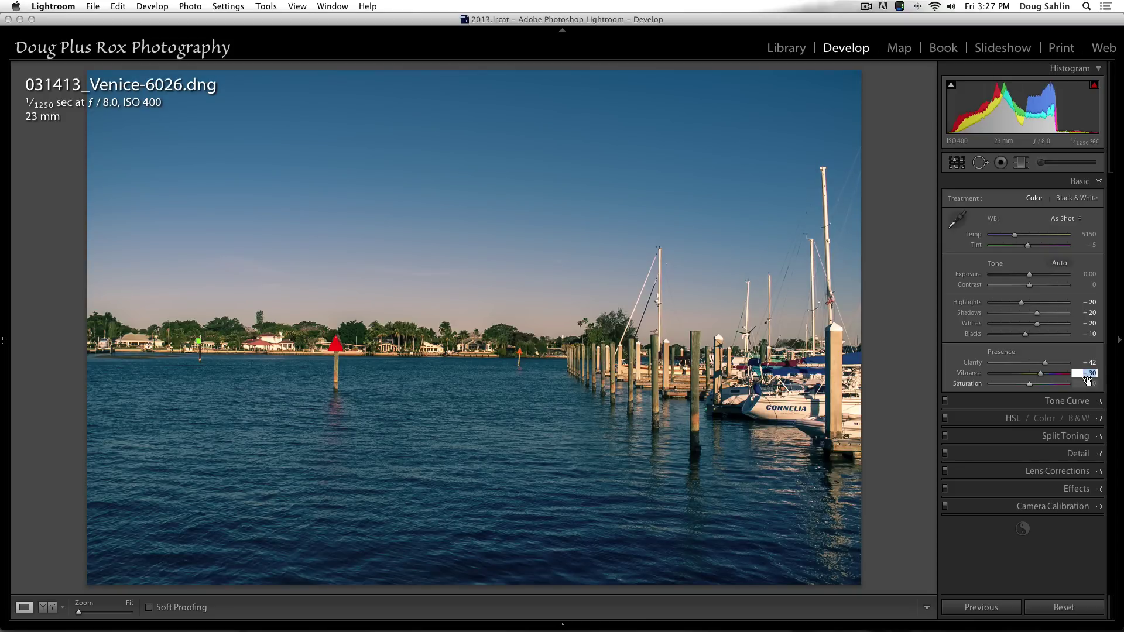
{"action": "type", "text": "15"}
{"action": "key", "text": "Return"}
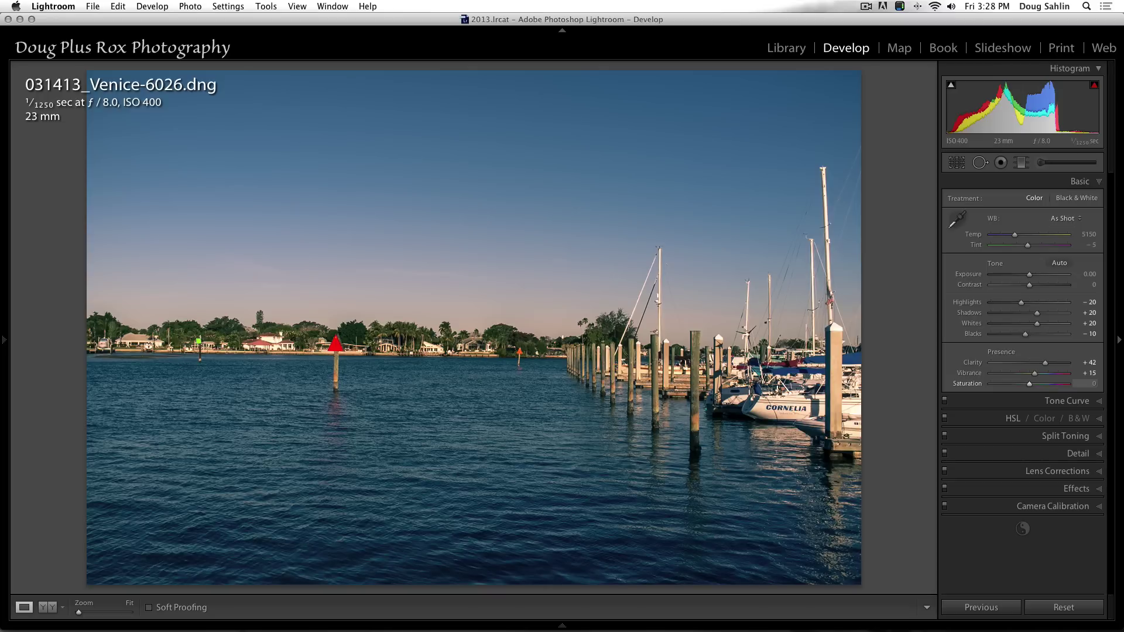
{"action": "double_click", "coordinate": [1033, 373]}
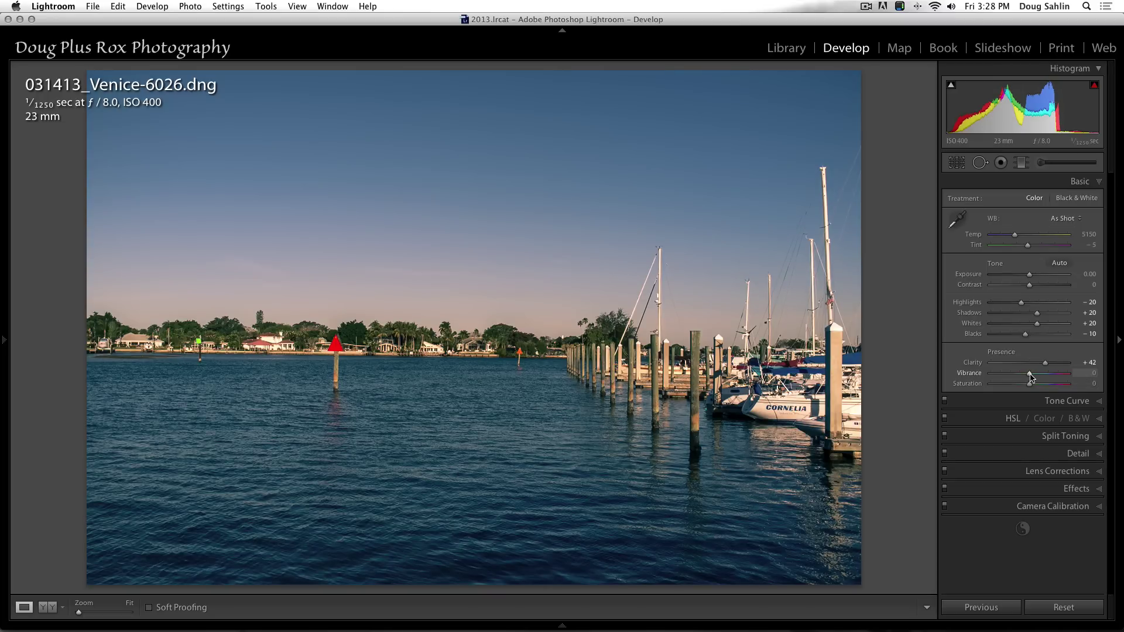
{"action": "left_click_drag", "start_coordinate": [1031, 378], "coordinate": [1037, 376]}
Nudge Vibrance up to +15, then preview Saturation at full and enter +15.
{"action": "left_click", "coordinate": [1086, 373]}
{"action": "key", "text": "Up"}
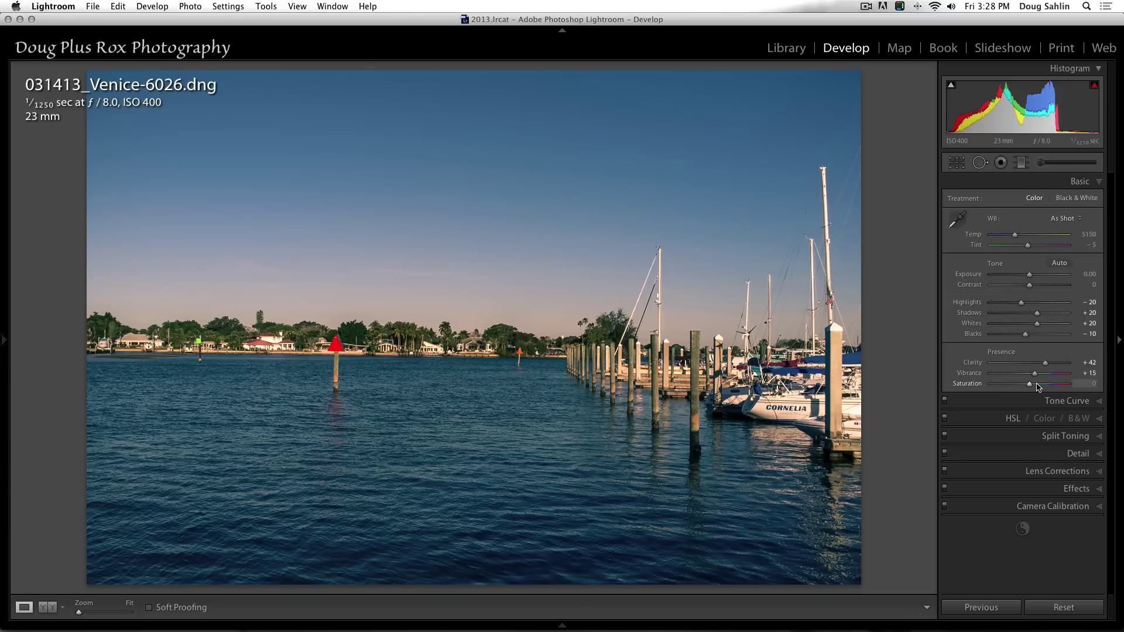
{"action": "left_click_drag", "start_coordinate": [1030, 384], "coordinate": [1123, 389]}
{"action": "left_click", "coordinate": [1090, 383]}
{"action": "type", "text": "15"}
{"action": "key", "text": "Return"}
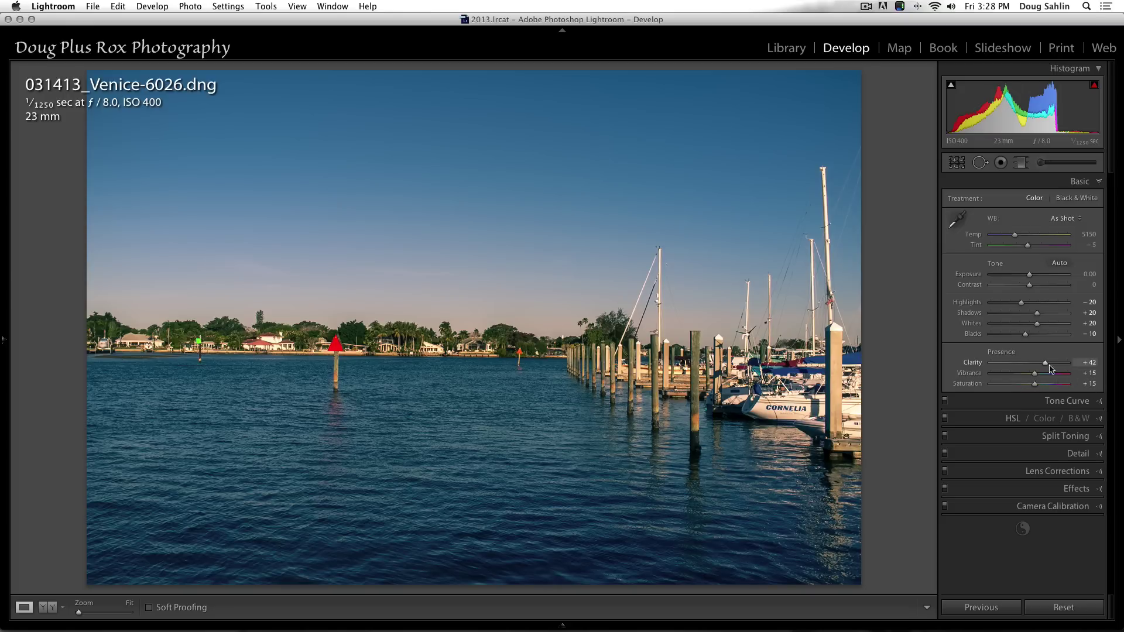
Max out Clarity at +100 and enter Saturation −15 for a muted, cooler look.
{"action": "left_click_drag", "start_coordinate": [1046, 364], "coordinate": [1069, 363]}
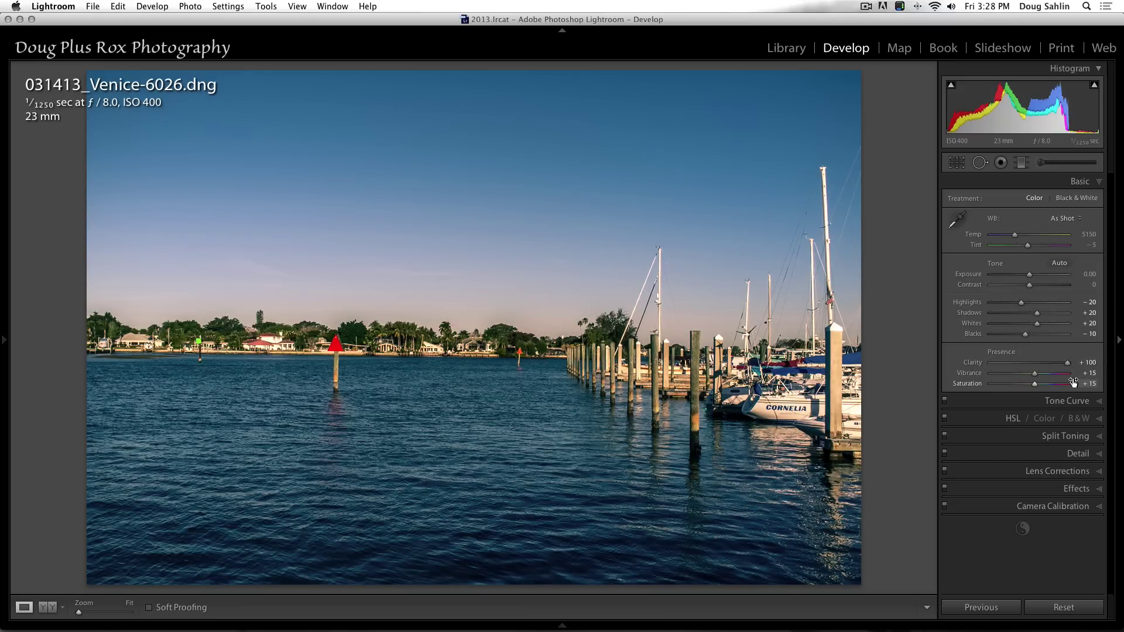
{"action": "left_click", "coordinate": [1092, 384]}
{"action": "type", "text": "-15"}
{"action": "key", "text": "Return"}
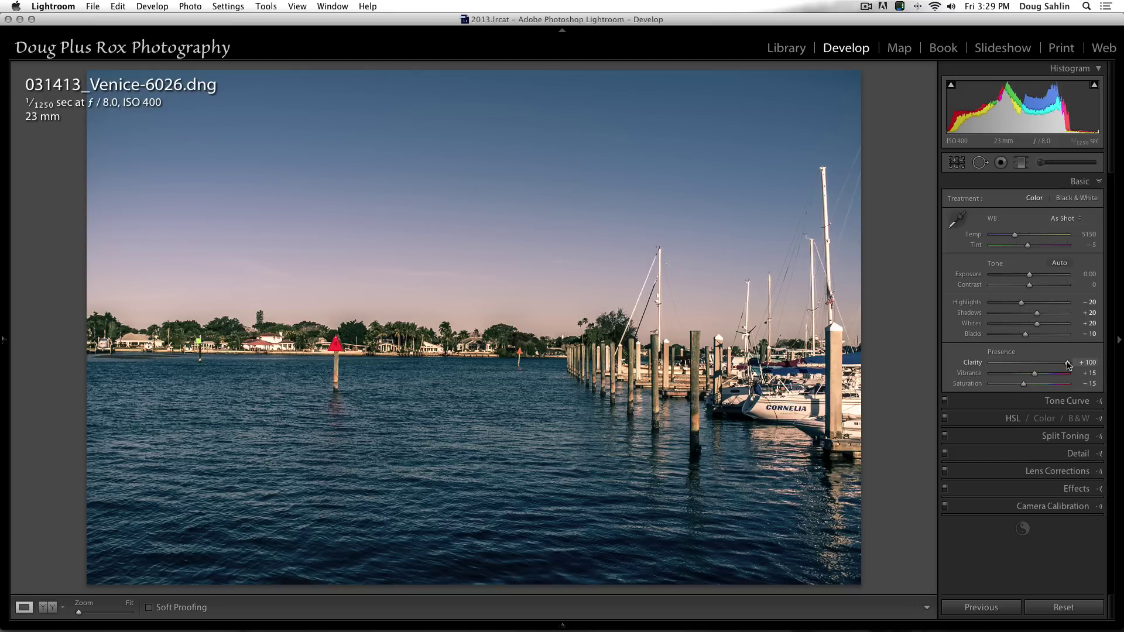
Preview Clarity at −100, then type Clarity back to +42.
{"action": "left_click_drag", "start_coordinate": [1068, 365], "coordinate": [981, 365]}
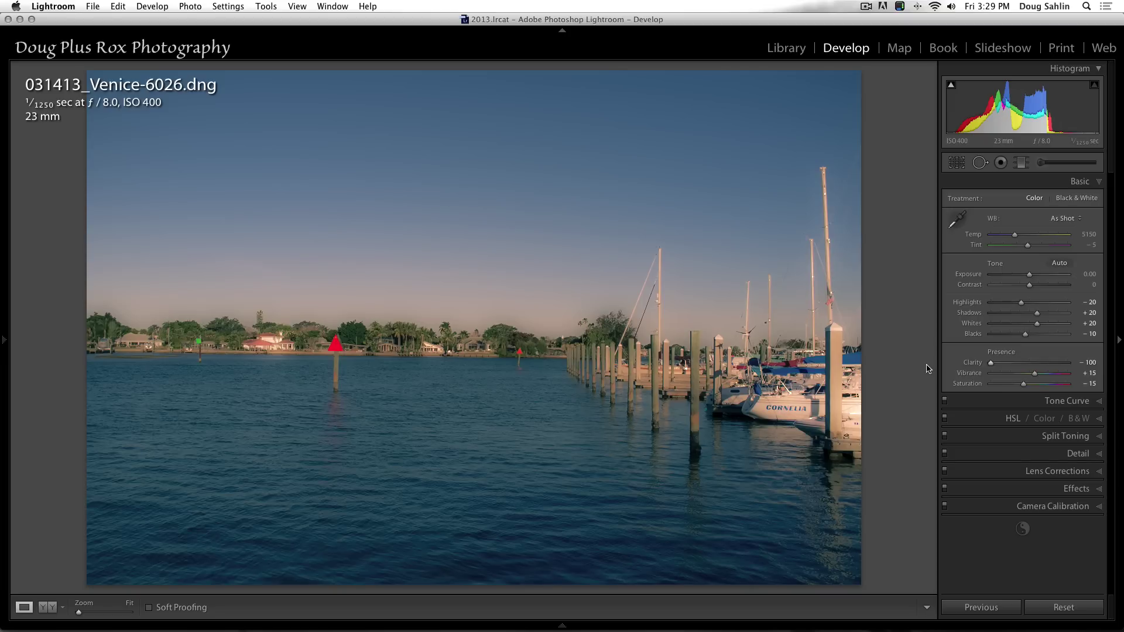
{"action": "left_click", "coordinate": [1088, 366]}
{"action": "type", "text": "42"}
{"action": "key", "text": "Return"}
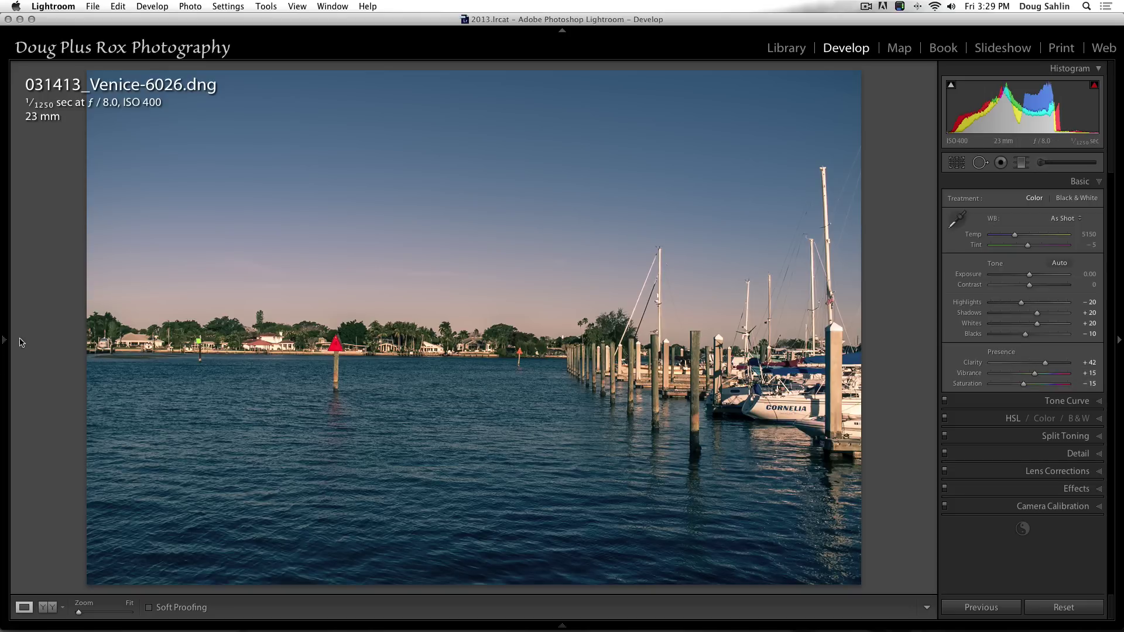
Show the develop presets list, then switch to the Library module.
{"action": "mouse_move", "coordinate": [6, 342]}
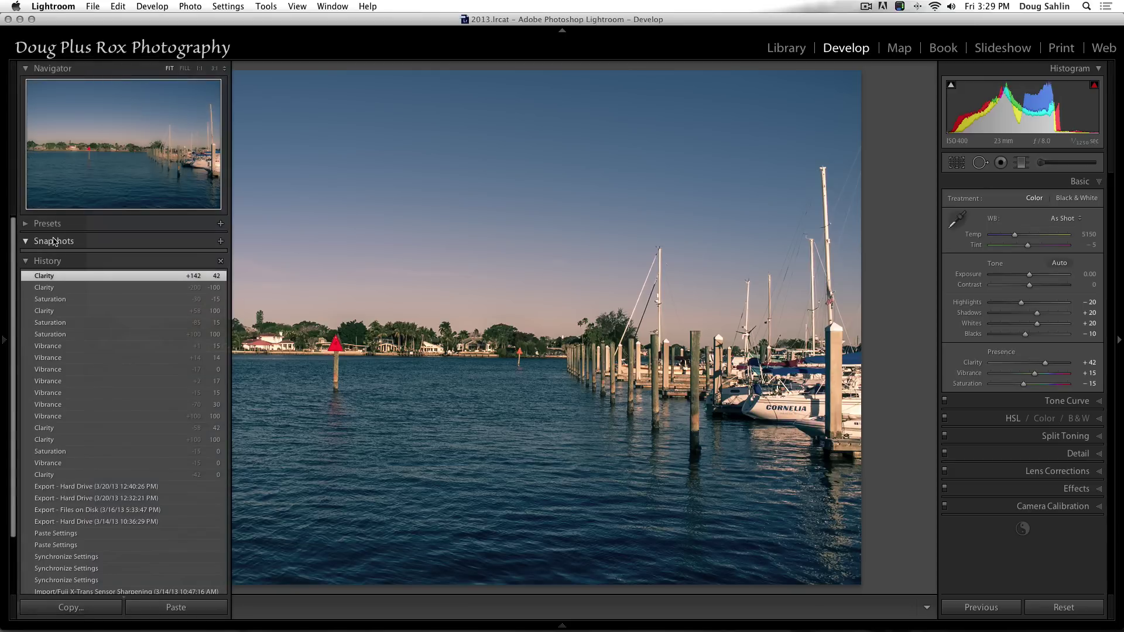
{"action": "left_click", "coordinate": [26, 223]}
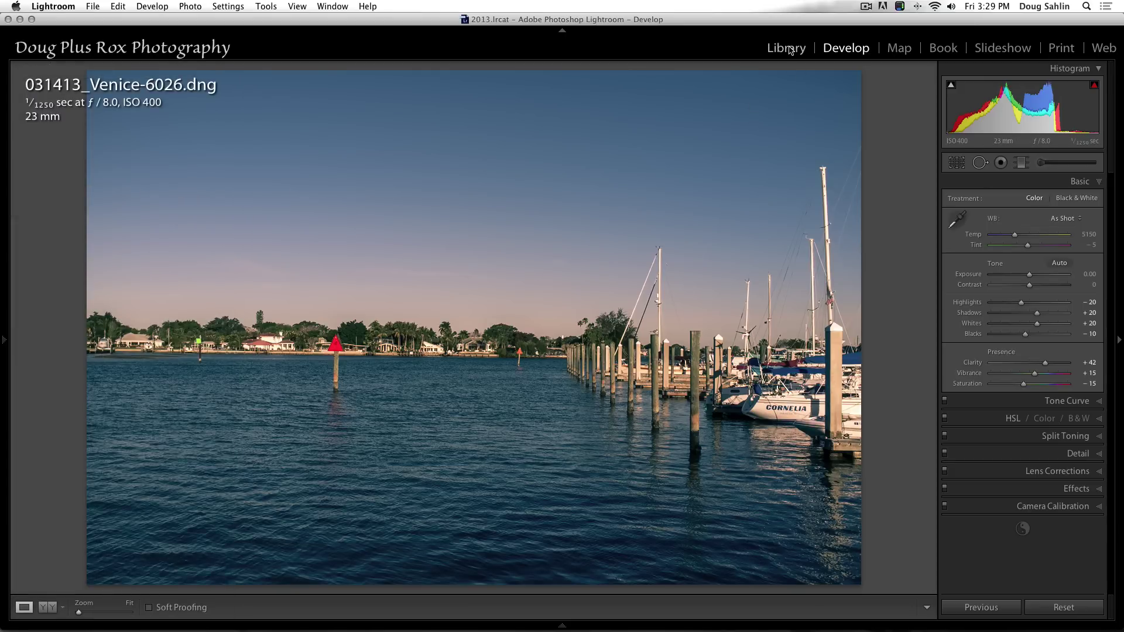
{"action": "left_click", "coordinate": [787, 47]}
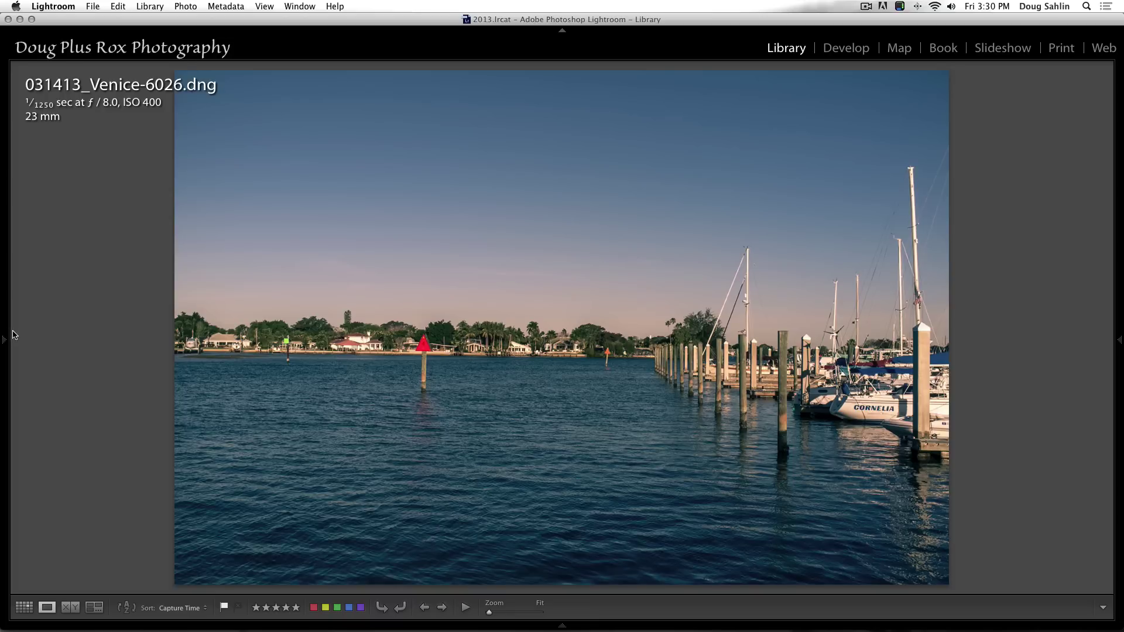
Find the baseball player portrait in Grid view and open it in Develop.
{"action": "mouse_move", "coordinate": [6, 337]}
{"action": "scroll", "coordinate": [56, 231], "scroll_direction": "up", "scroll_amount": 1}
{"action": "key", "text": "g"}
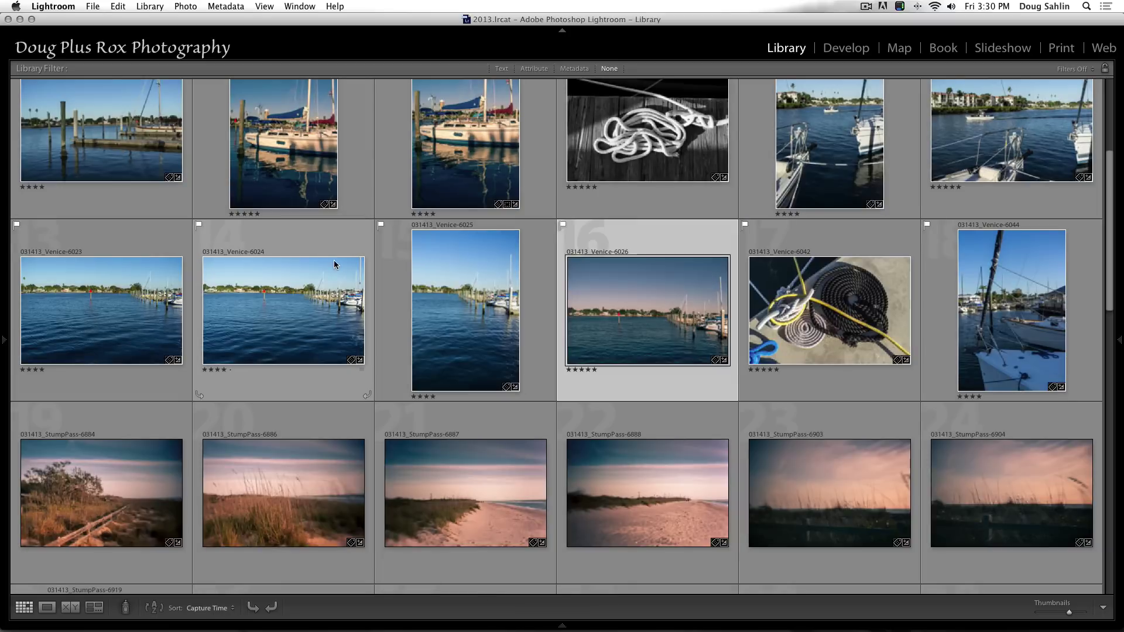
{"action": "scroll", "coordinate": [334, 260], "scroll_direction": "up", "scroll_amount": 3}
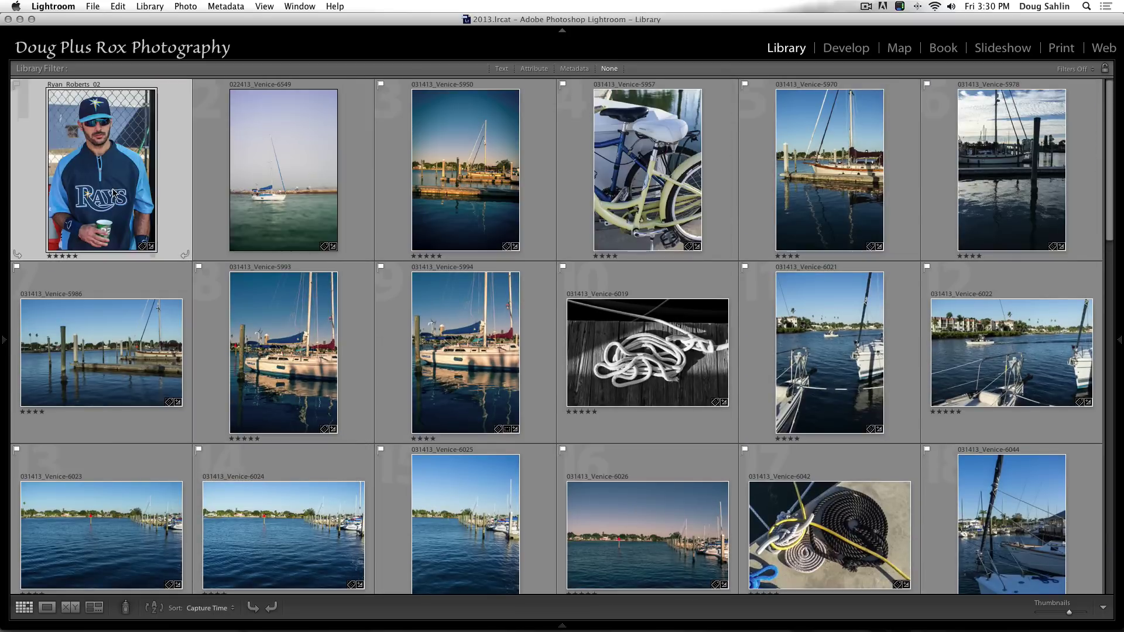
{"action": "double_click", "coordinate": [94, 195]}
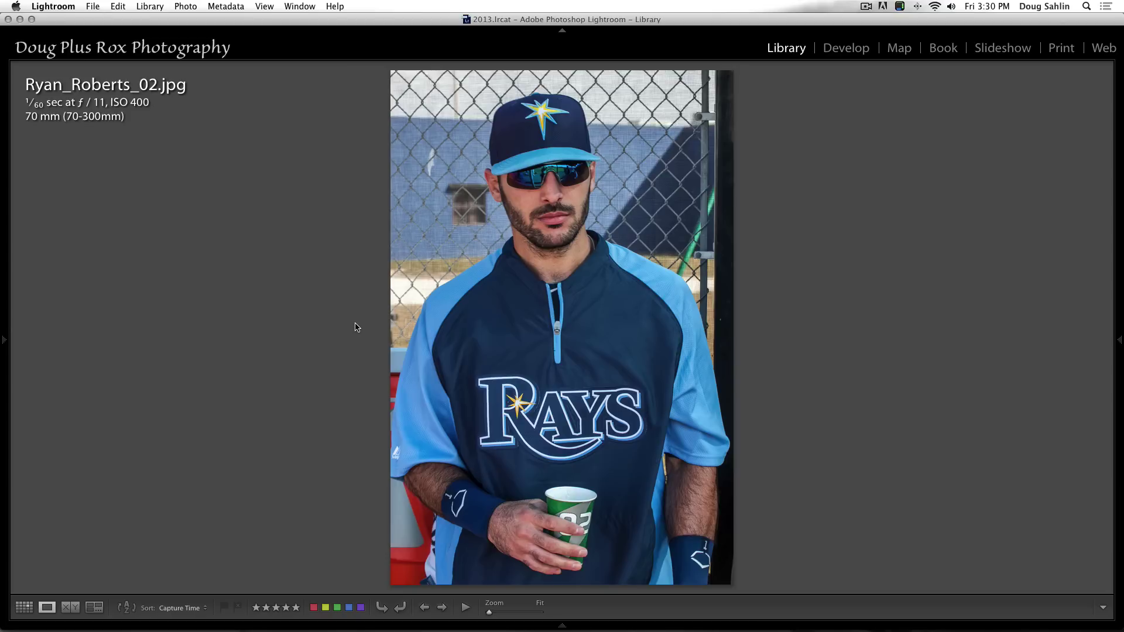
{"action": "mouse_move", "coordinate": [1119, 351]}
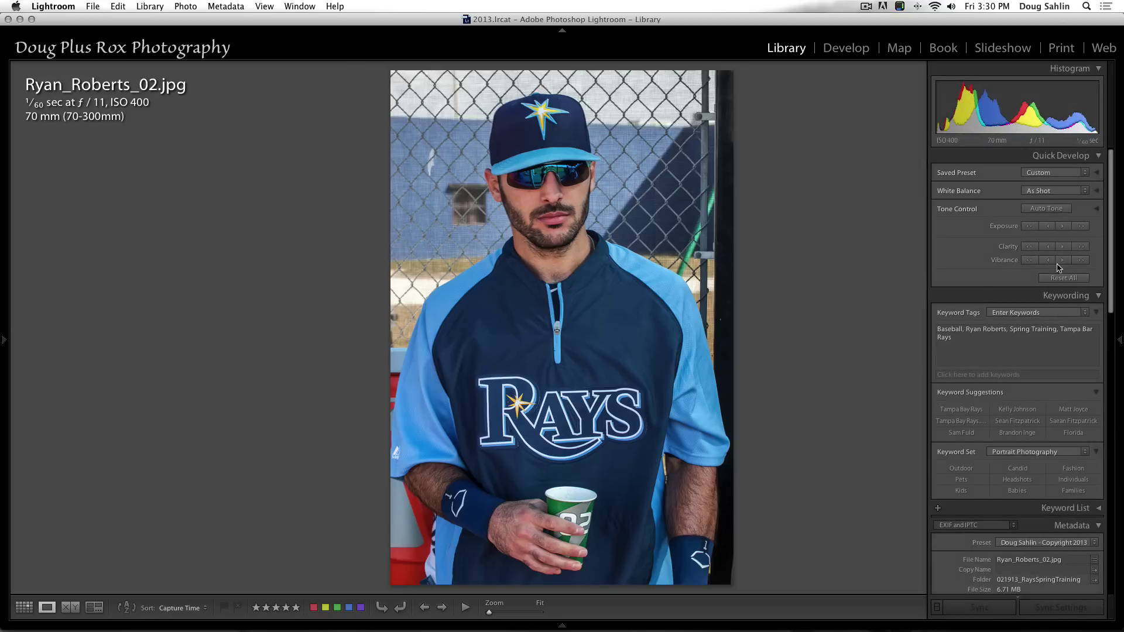
{"action": "key", "text": "d"}
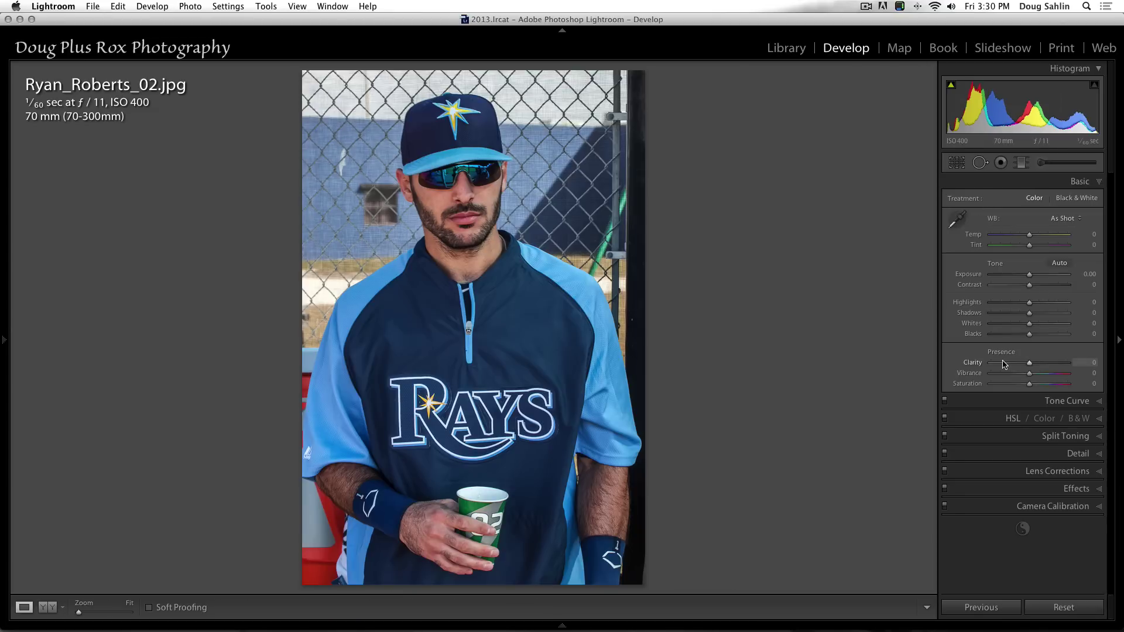
Raise the baseball portrait's Clarity to +43 with the Basic panel slider.
{"action": "left_click", "coordinate": [1087, 363]}
{"action": "left_click_drag", "start_coordinate": [1029, 363], "coordinate": [1046, 367]}
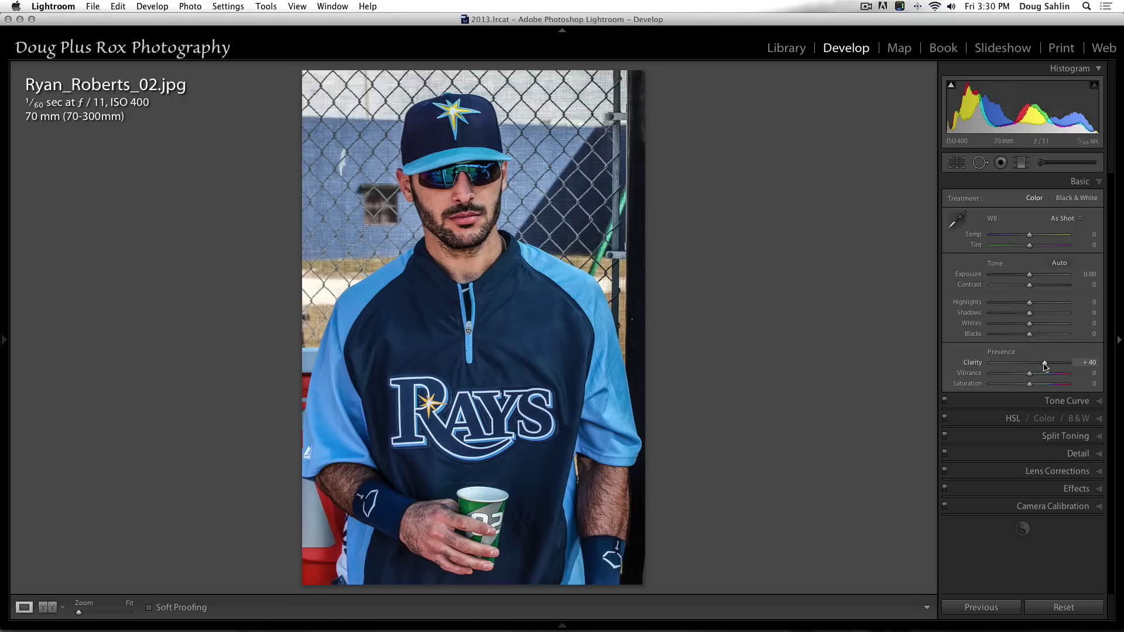
{"action": "left_click_drag", "start_coordinate": [1045, 366], "coordinate": [1036, 378]}
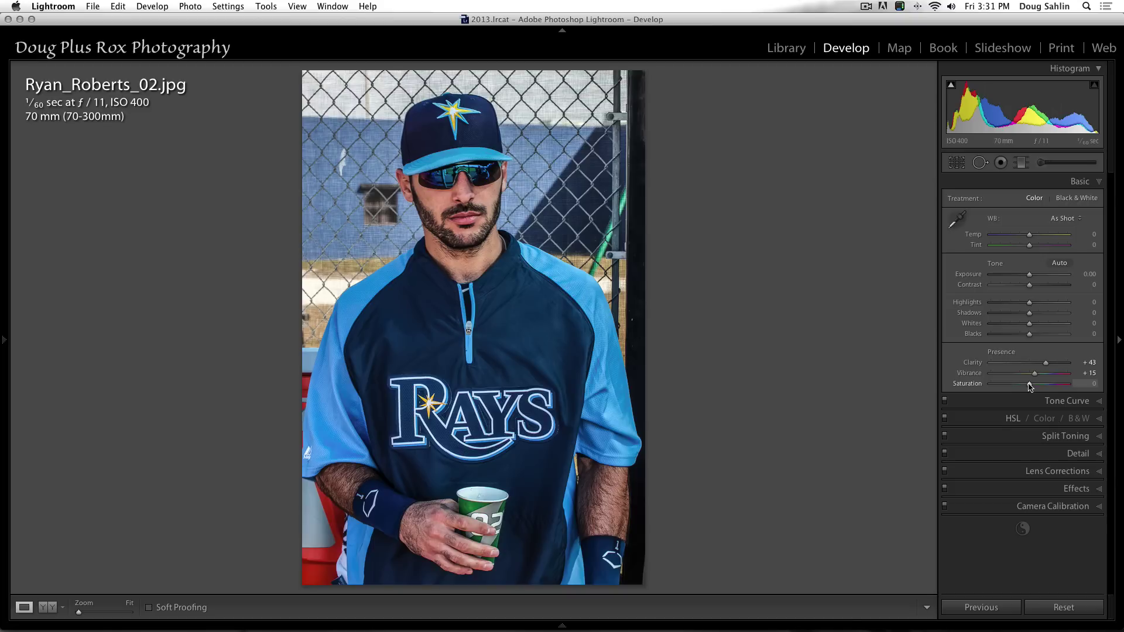
{"action": "left_click_drag", "start_coordinate": [1030, 386], "coordinate": [1045, 388]}
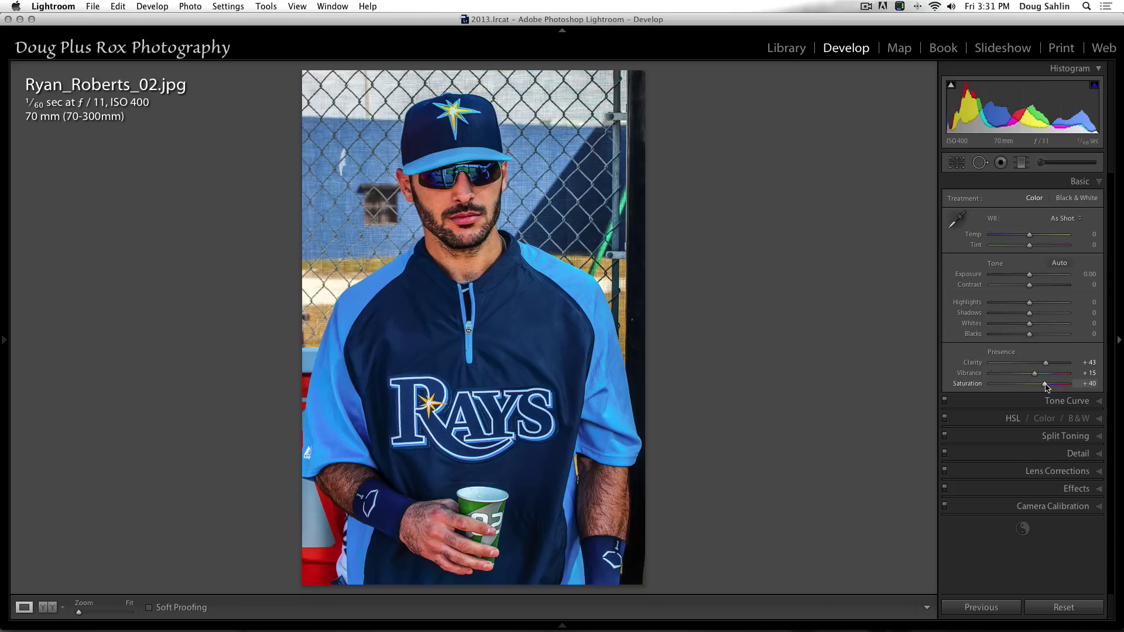
{"action": "double_click", "coordinate": [1046, 385]}
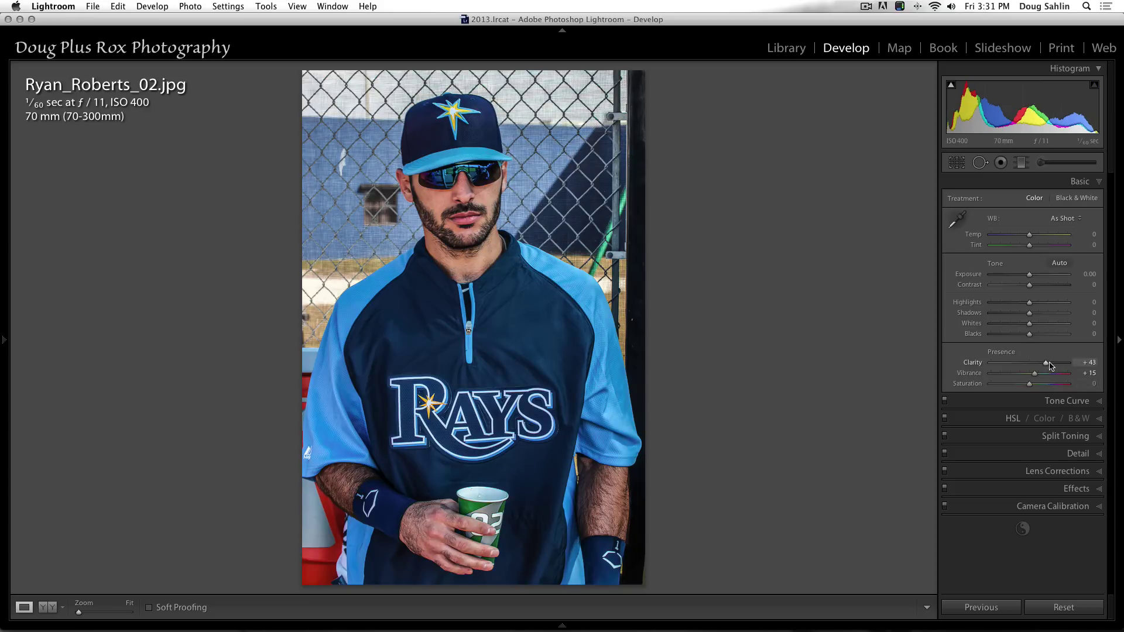
Drag the portrait's Clarity down to −63 for a softer look.
{"action": "left_click_drag", "start_coordinate": [1047, 366], "coordinate": [1006, 367]}
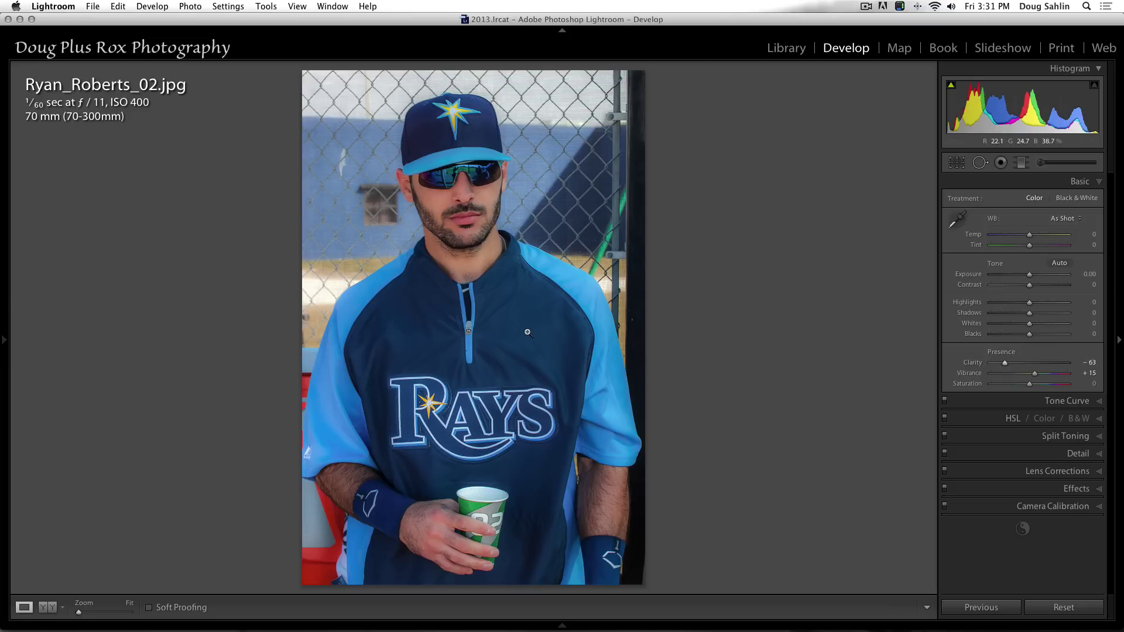